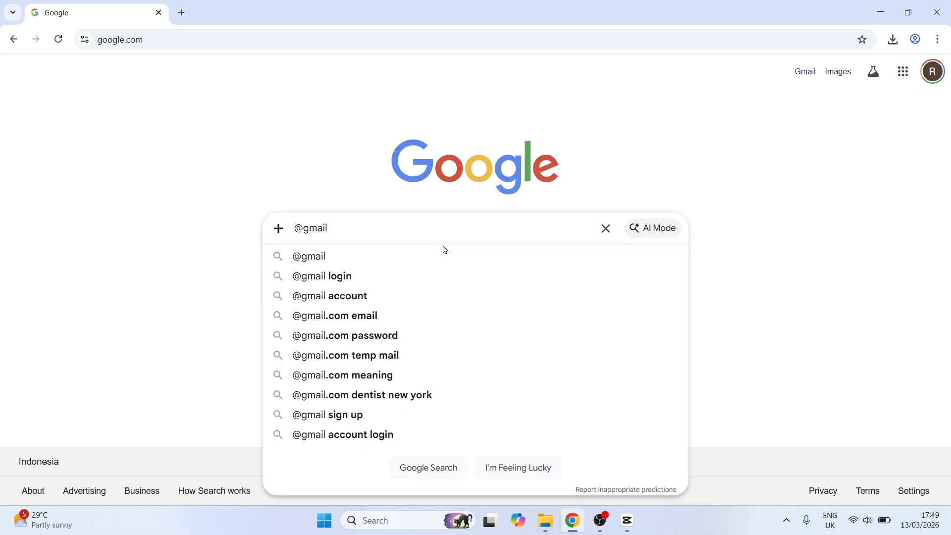
{"action": "type", "text": ".com"}
{"action": "key", "text": "BackSpace"}
{"action": "key", "text": "BackSpace"}
{"action": "key", "text": "BackSpace"}
{"action": "key", "text": "BackSpace"}
{"action": "key", "text": "BackSpace"}
{"action": "key", "text": "BackSpace"}
{"action": "key", "text": "BackSpace"}
{"action": "key", "text": "BackSpace"}
{"action": "key", "text": "BackSpace"}
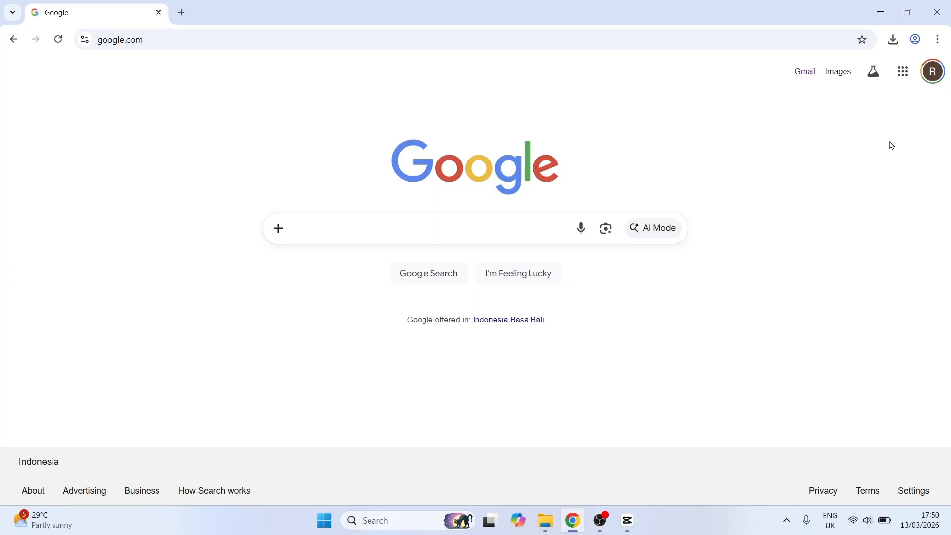
Open Gmail and go to the Accounts and Import section of all settings
{"action": "left_click", "coordinate": [805, 73]}
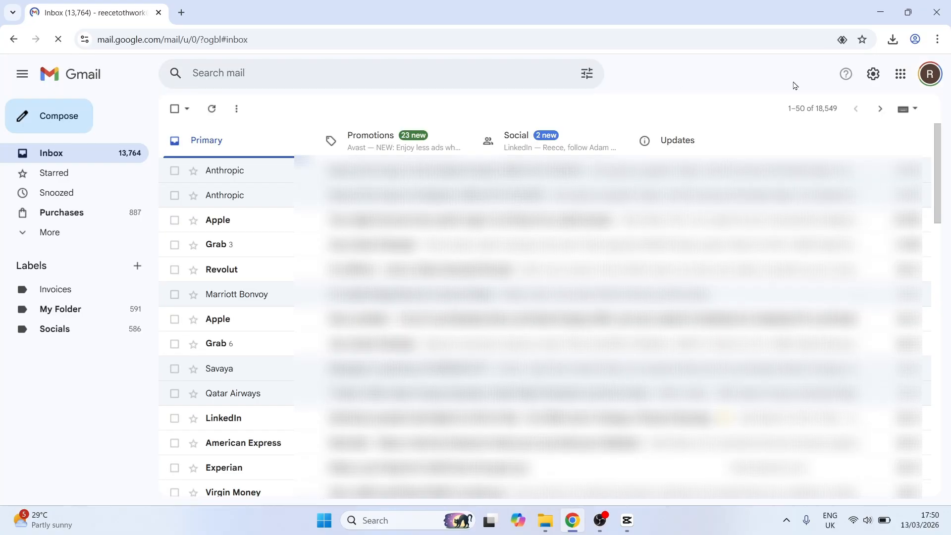
{"action": "left_click", "coordinate": [874, 75]}
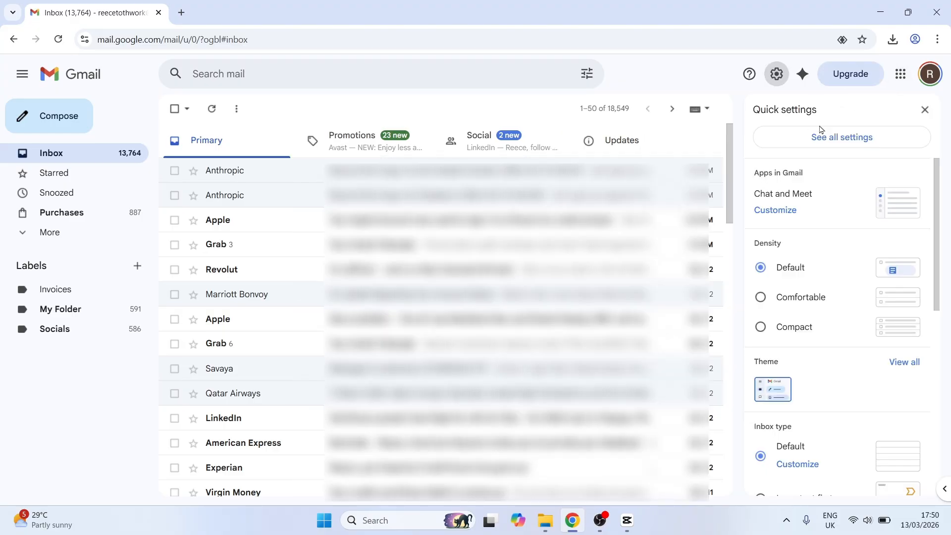
{"action": "left_click", "coordinate": [855, 140]}
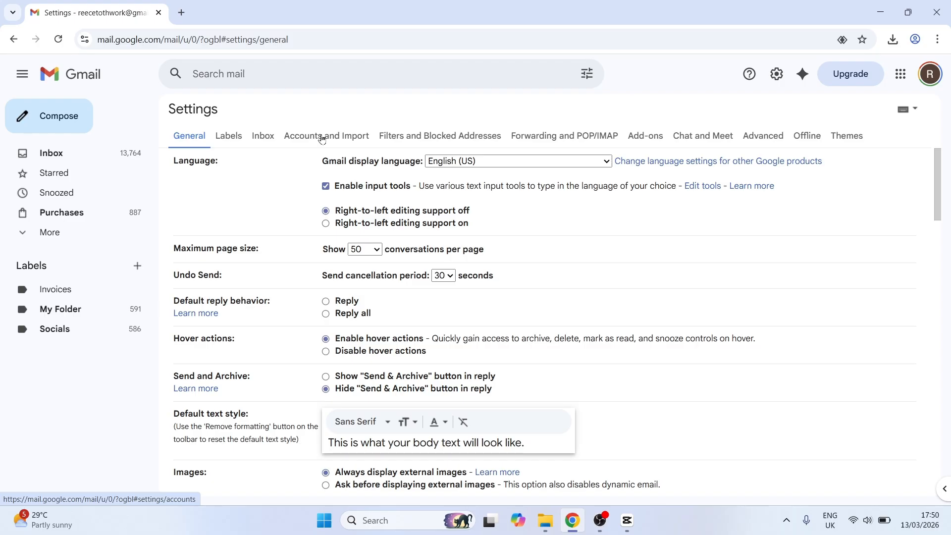
{"action": "left_click", "coordinate": [321, 138]}
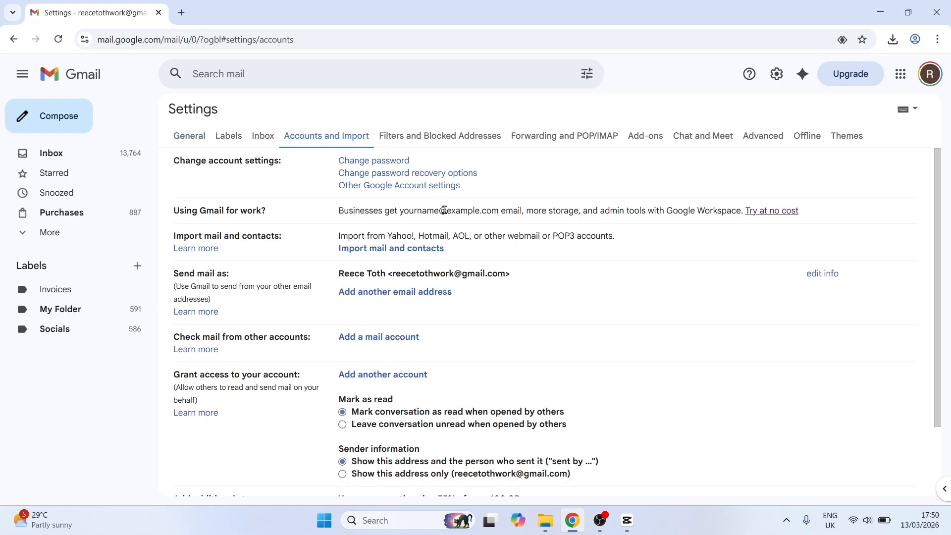
Start the 14-day Google Workspace trial and choose to set it up with an existing domain
{"action": "left_click", "coordinate": [776, 212]}
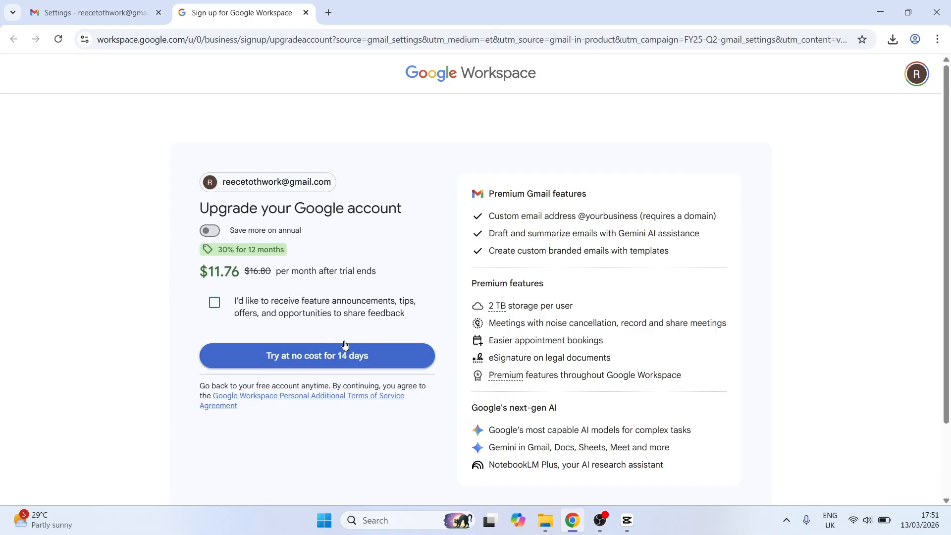
{"action": "left_click", "coordinate": [311, 358]}
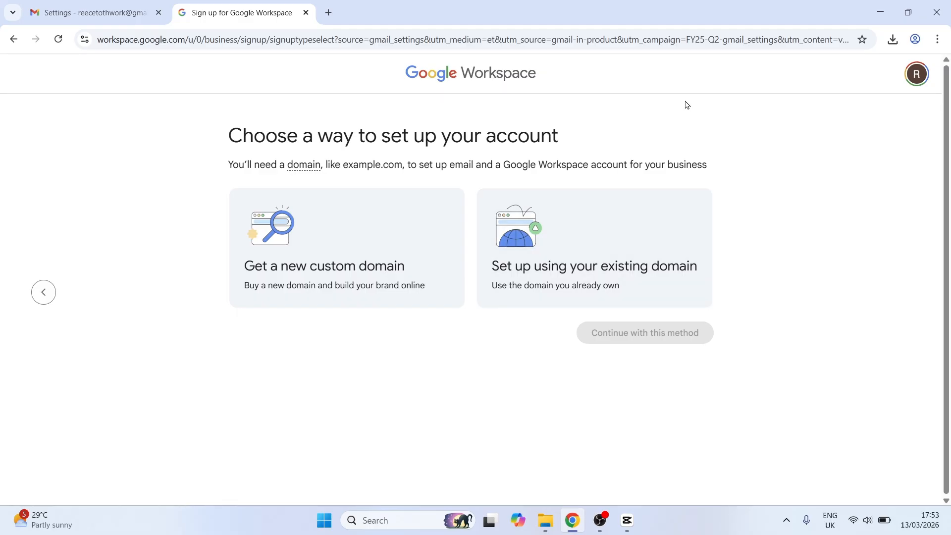
{"action": "left_click", "coordinate": [632, 222]}
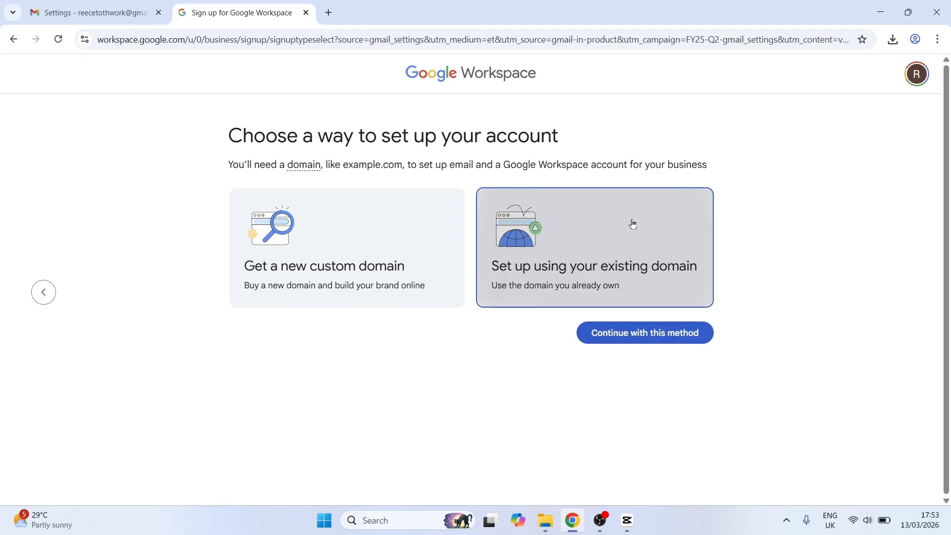
{"action": "left_click", "coordinate": [652, 335]}
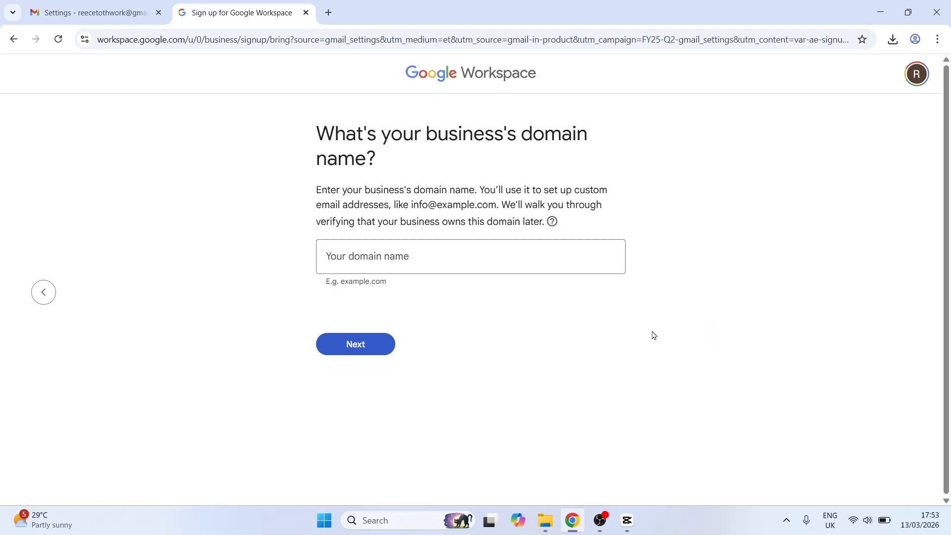
Copy widereachdigital.com from the GoDaddy domain page, enter it as the business domain, and confirm using it
{"action": "left_click", "coordinate": [354, 257]}
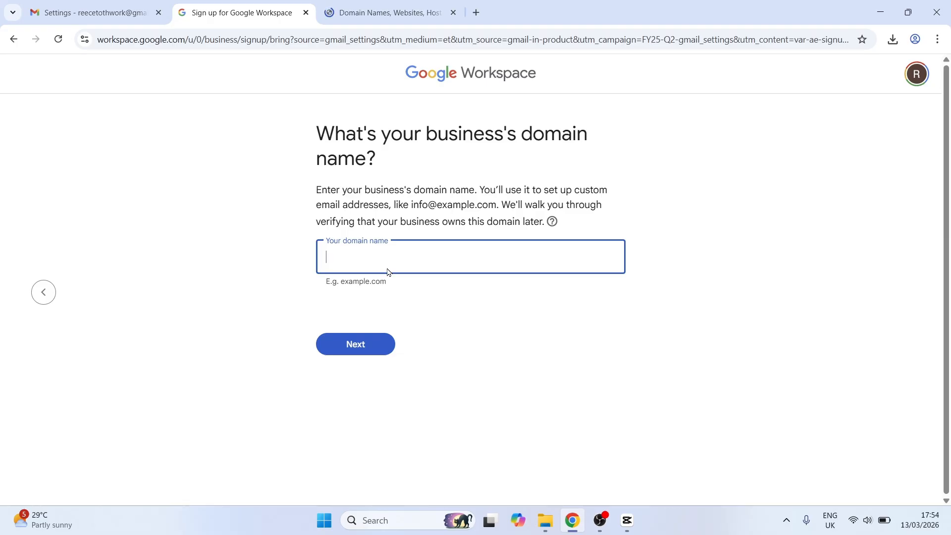
{"action": "left_click", "coordinate": [382, 13]}
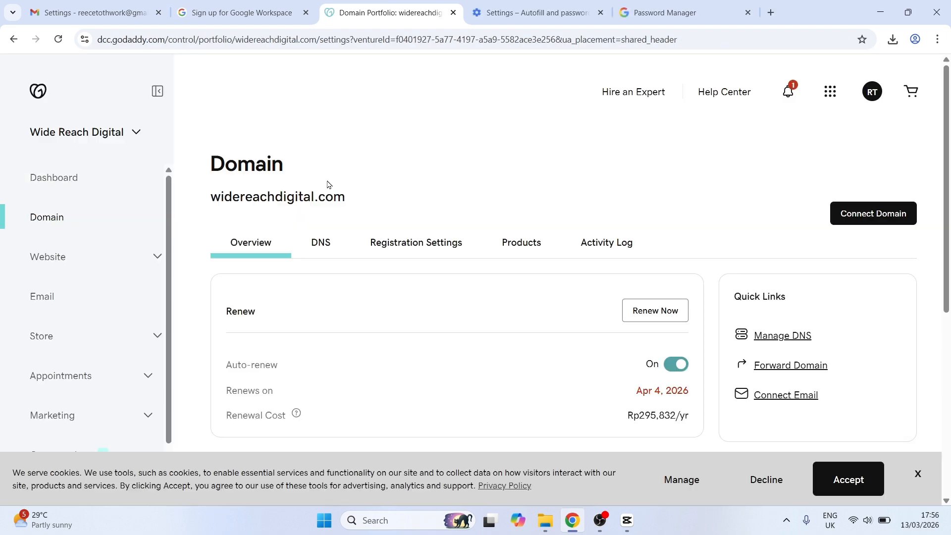
{"action": "left_click_drag", "start_coordinate": [208, 200], "coordinate": [348, 207]}
{"action": "key", "text": "ctrl+c"}
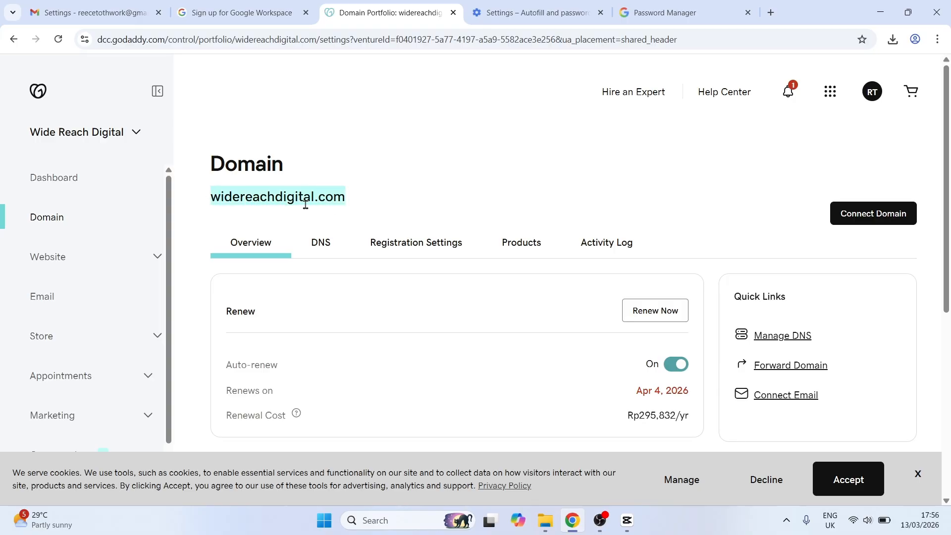
{"action": "left_click", "coordinate": [244, 12]}
{"action": "left_click", "coordinate": [346, 255]}
{"action": "key", "text": "ctrl+v"}
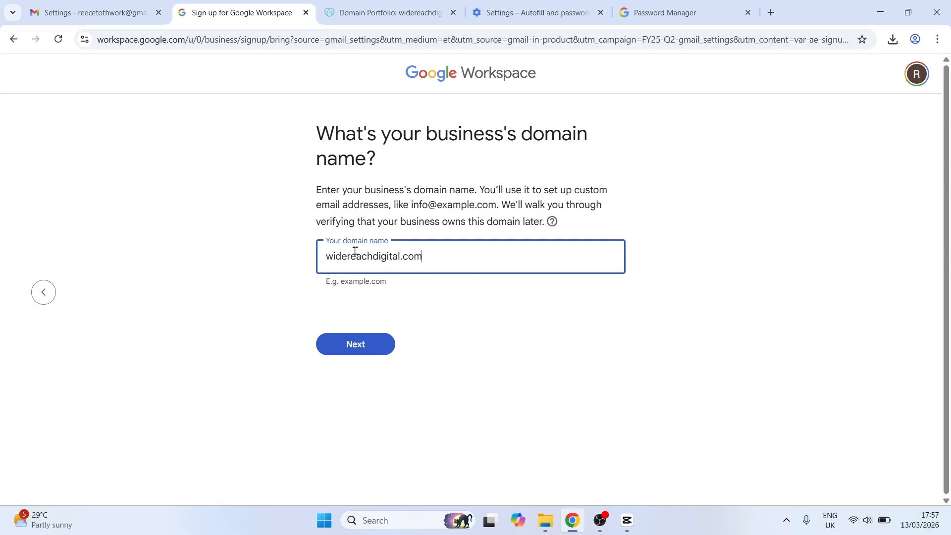
{"action": "left_click", "coordinate": [355, 347]}
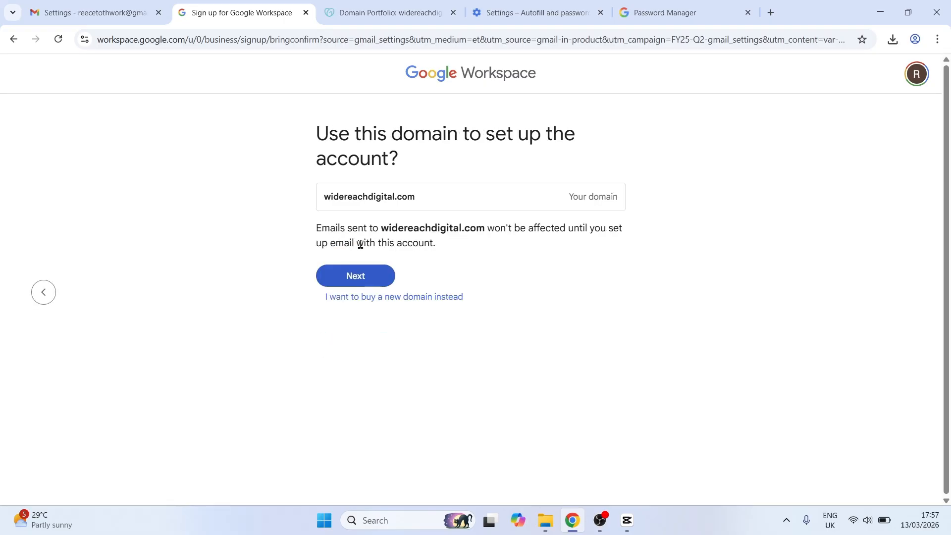
{"action": "left_click", "coordinate": [352, 278]}
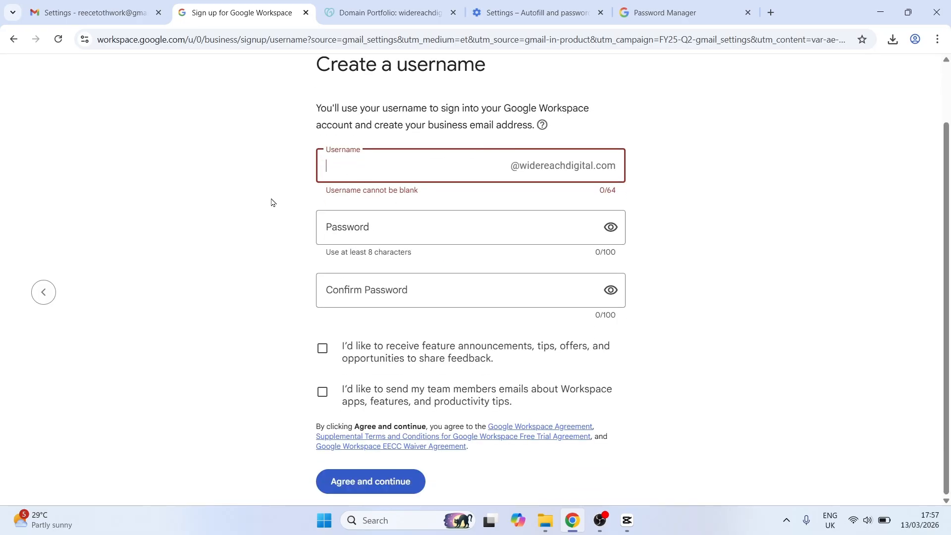
{"action": "scroll", "coordinate": [273, 203], "scroll_direction": "up", "scroll_amount": 1}
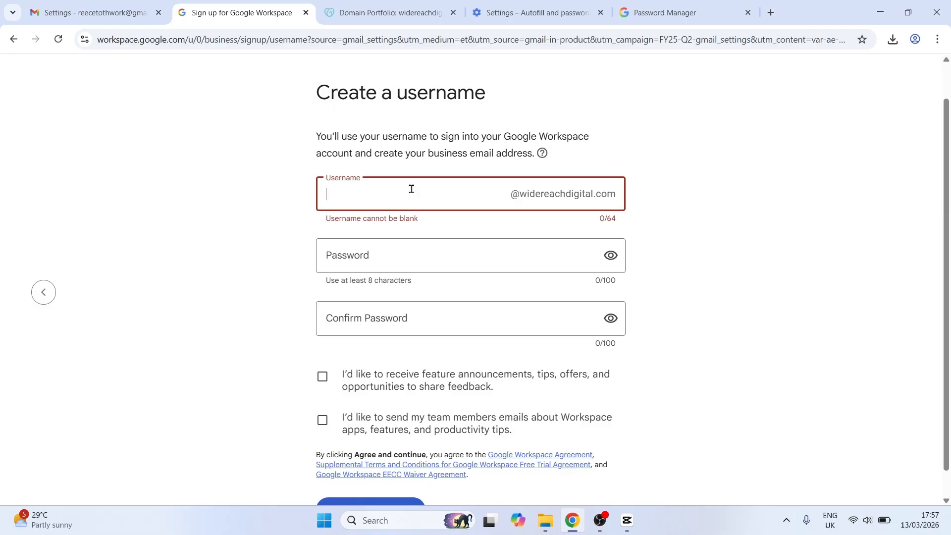
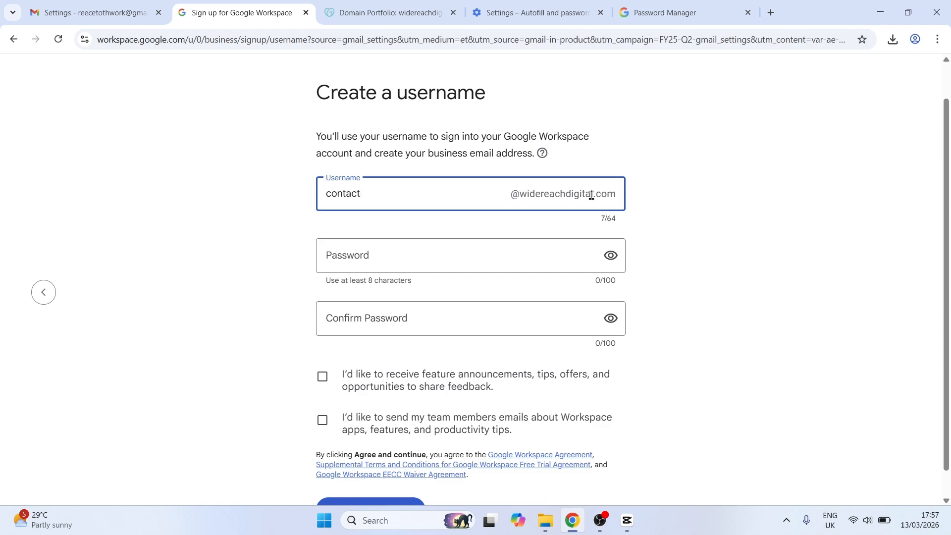
{"action": "left_click", "coordinate": [382, 227]}
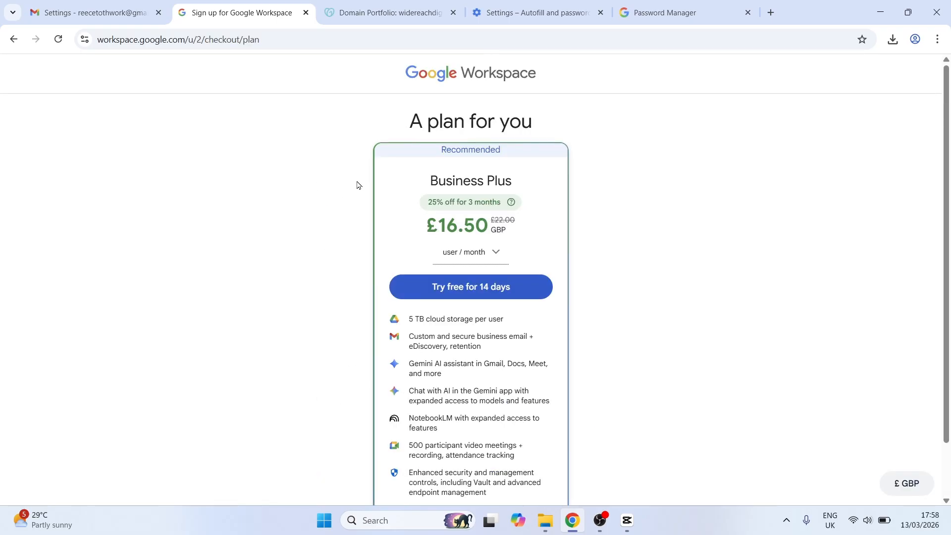
{"action": "scroll", "coordinate": [357, 185], "scroll_direction": "down", "scroll_amount": 1}
{"action": "scroll", "coordinate": [385, 181], "scroll_direction": "down", "scroll_amount": 1}
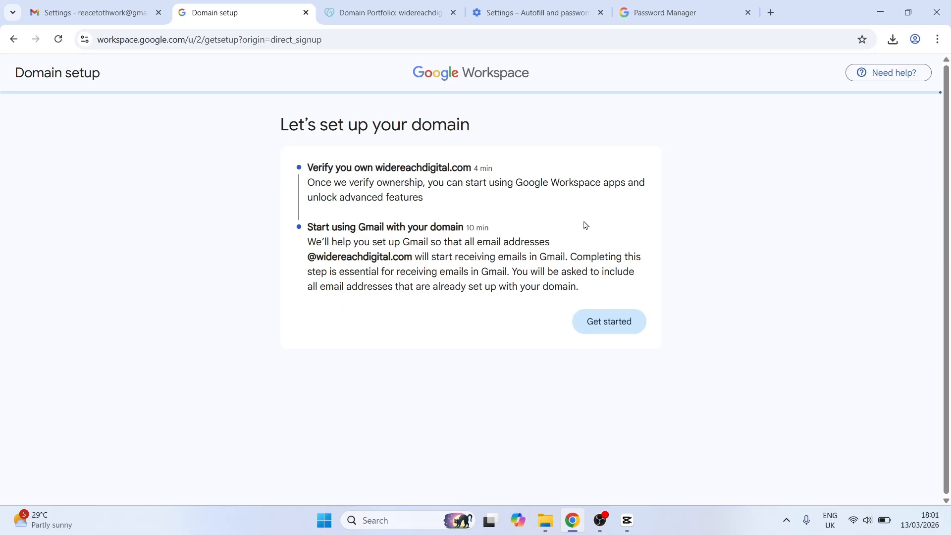
Begin domain setup with manual verification, choosing GoDaddy as the domain host
{"action": "left_click", "coordinate": [606, 323]}
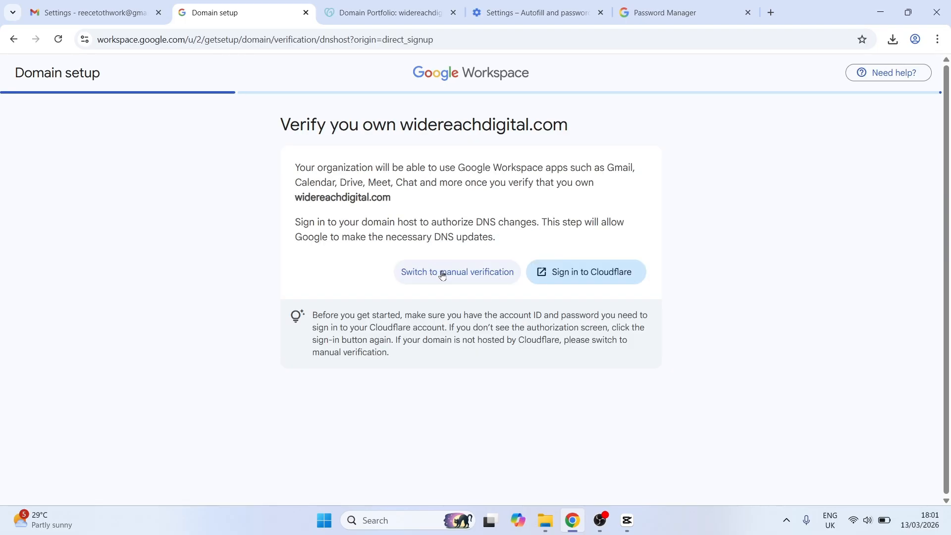
{"action": "left_click", "coordinate": [442, 275]}
{"action": "left_click", "coordinate": [397, 262]}
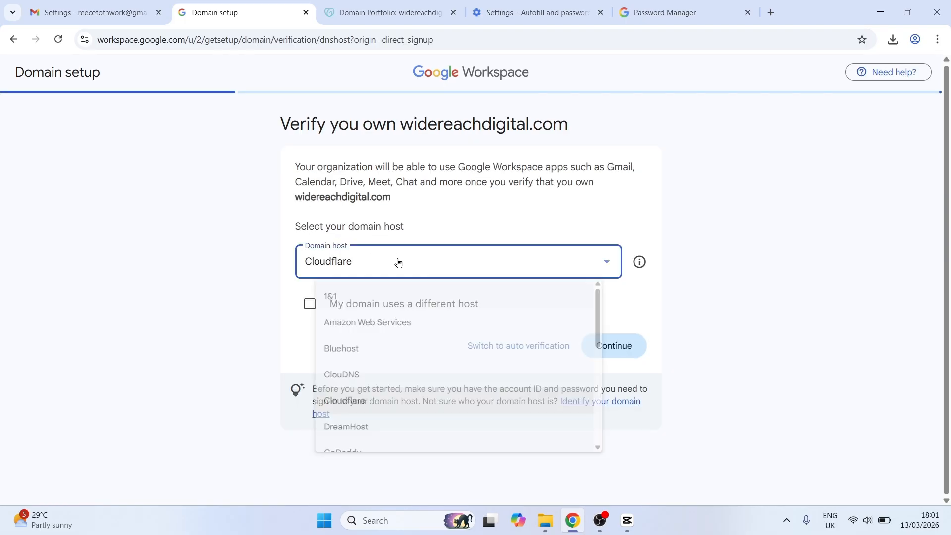
{"action": "scroll", "coordinate": [380, 323], "scroll_direction": "down", "scroll_amount": 3}
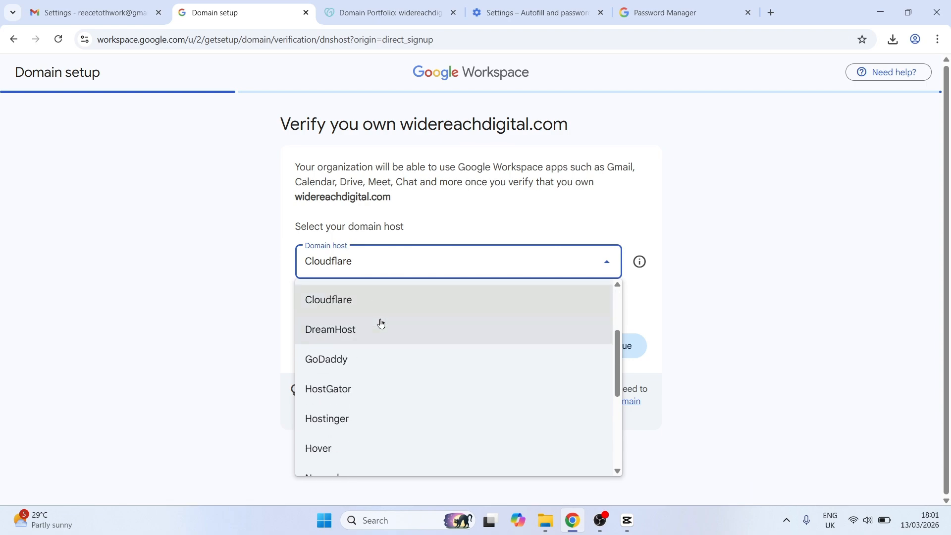
{"action": "left_click", "coordinate": [347, 361]}
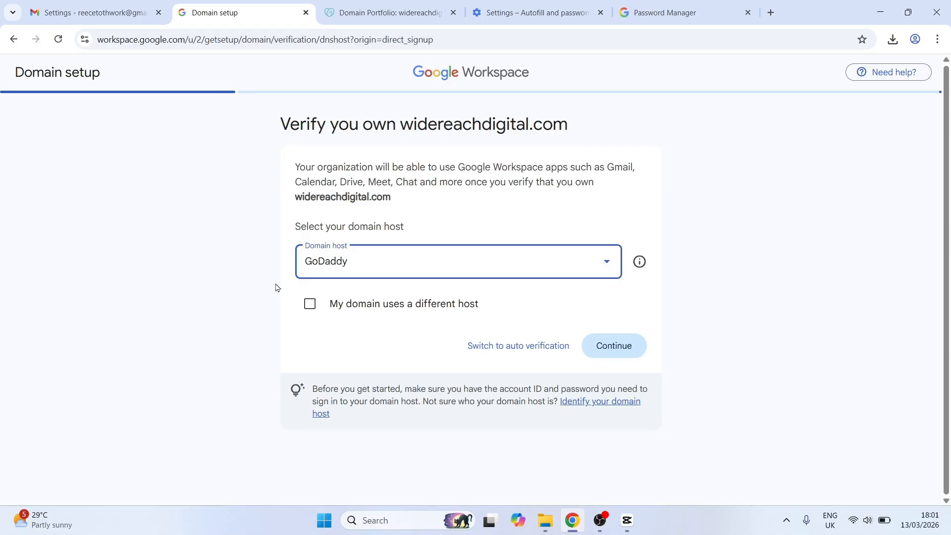
{"action": "left_click", "coordinate": [614, 346]}
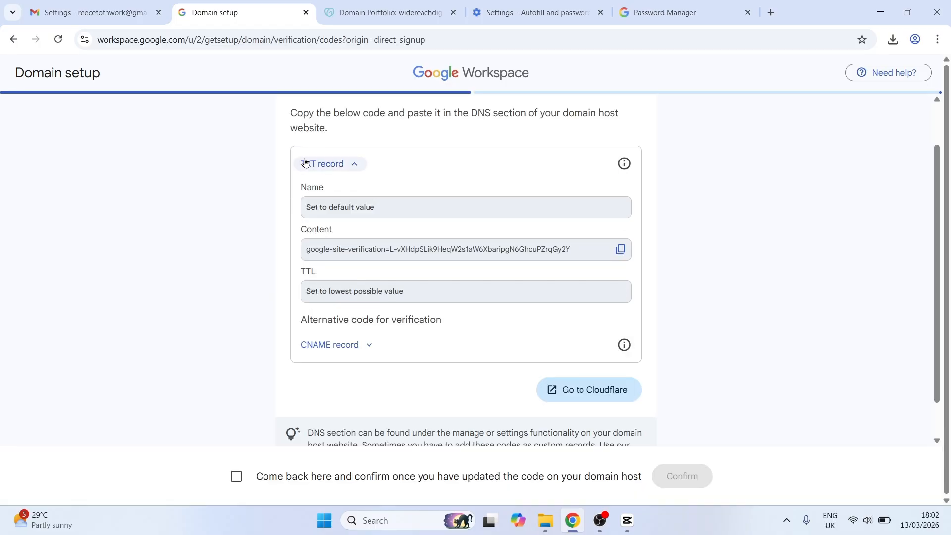
Open the domain's DNS records in GoDaddy and launch Verify Domain Ownership
{"action": "scroll", "coordinate": [292, 179], "scroll_direction": "down", "scroll_amount": 1}
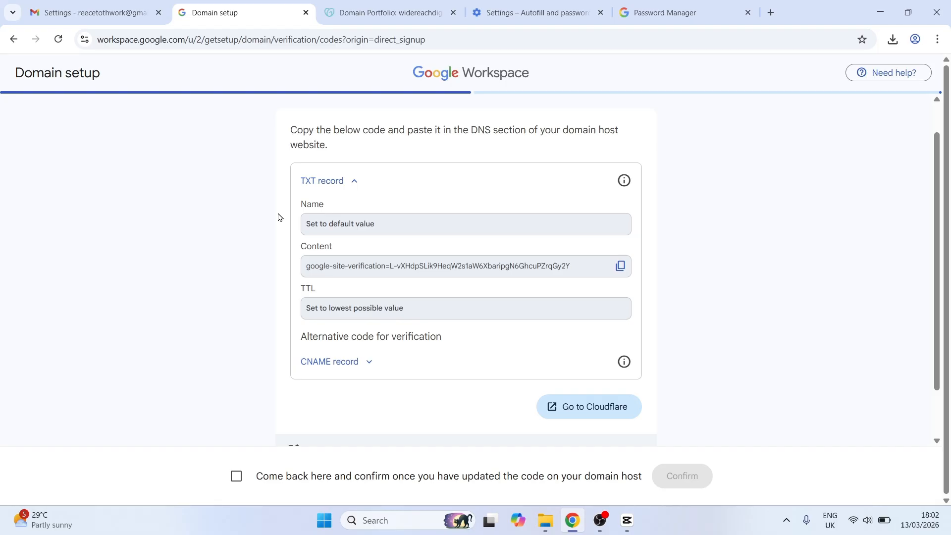
{"action": "left_click", "coordinate": [349, 5]}
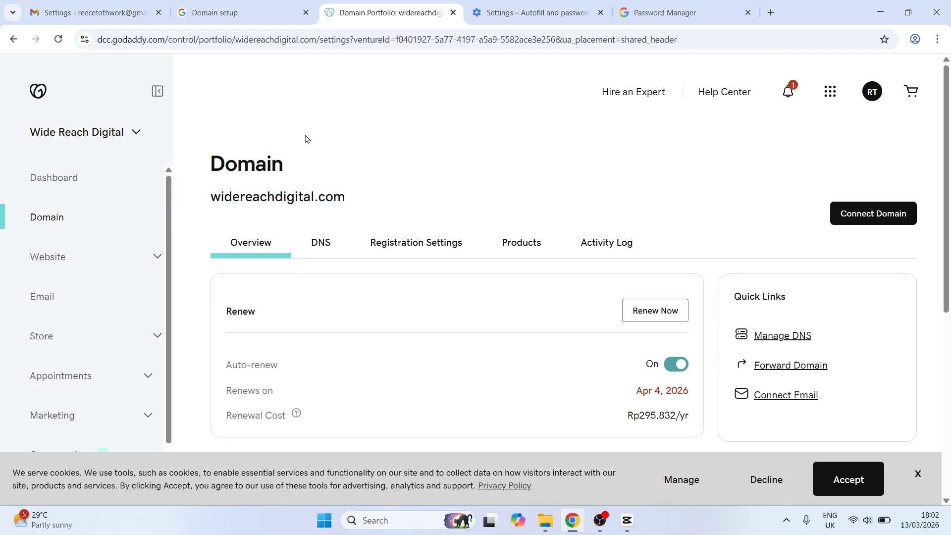
{"action": "scroll", "coordinate": [306, 140], "scroll_direction": "down", "scroll_amount": 1}
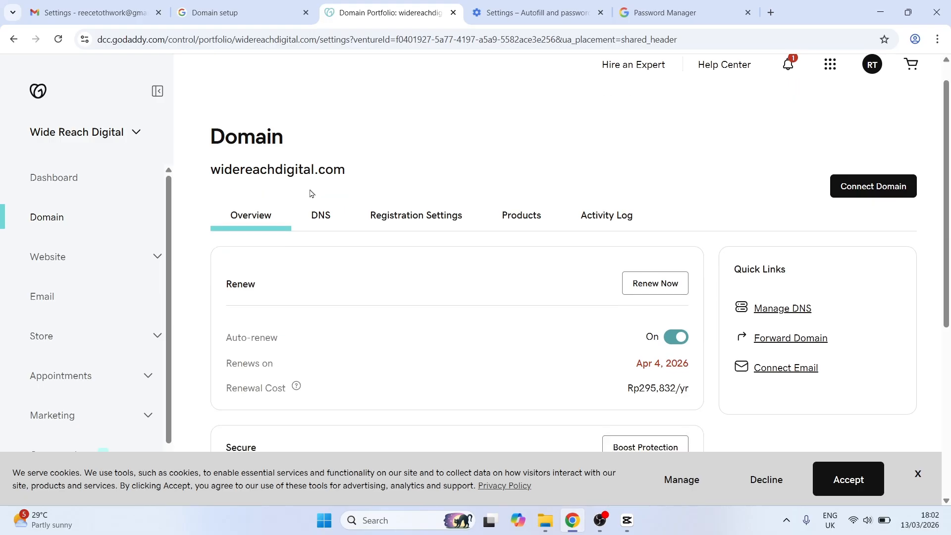
{"action": "left_click", "coordinate": [325, 212]}
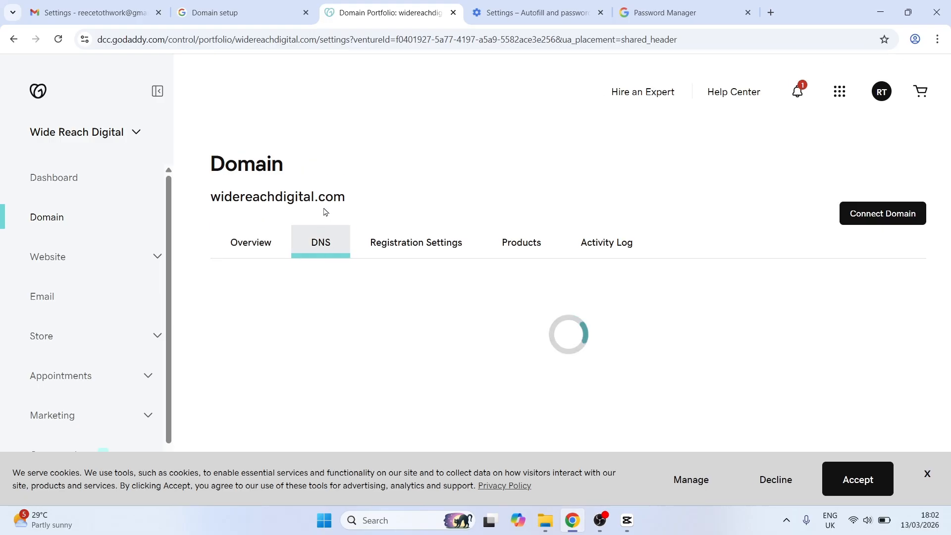
{"action": "scroll", "coordinate": [399, 253], "scroll_direction": "down", "scroll_amount": 3}
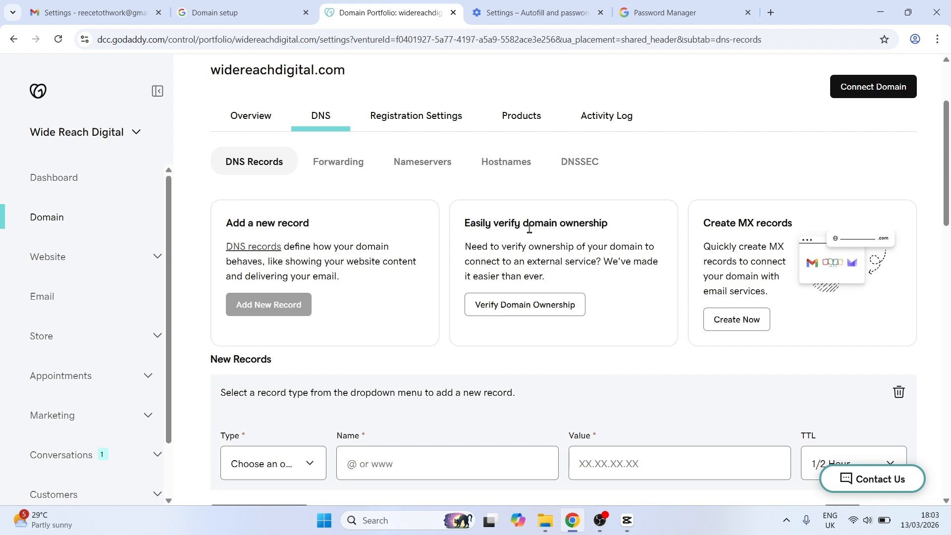
{"action": "left_click_drag", "start_coordinate": [507, 223], "coordinate": [594, 224]}
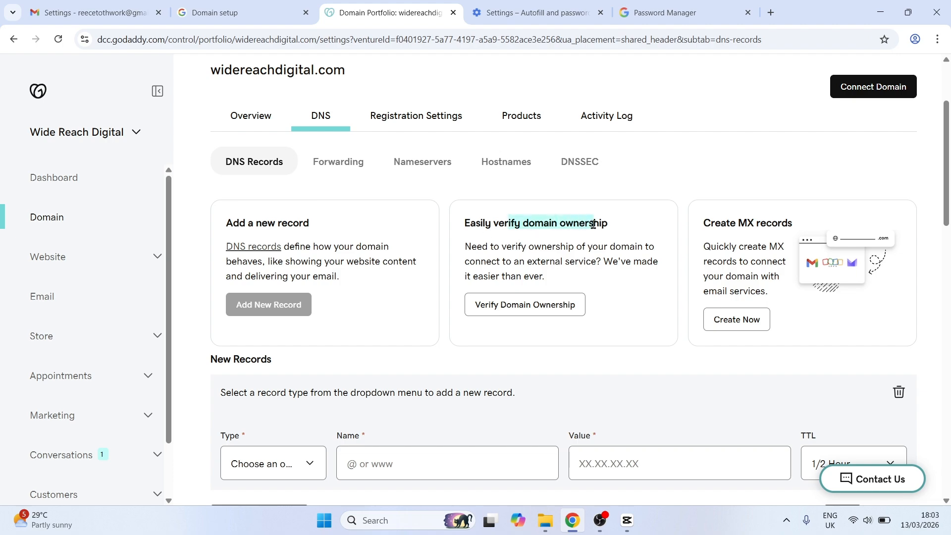
{"action": "left_click", "coordinate": [594, 224]}
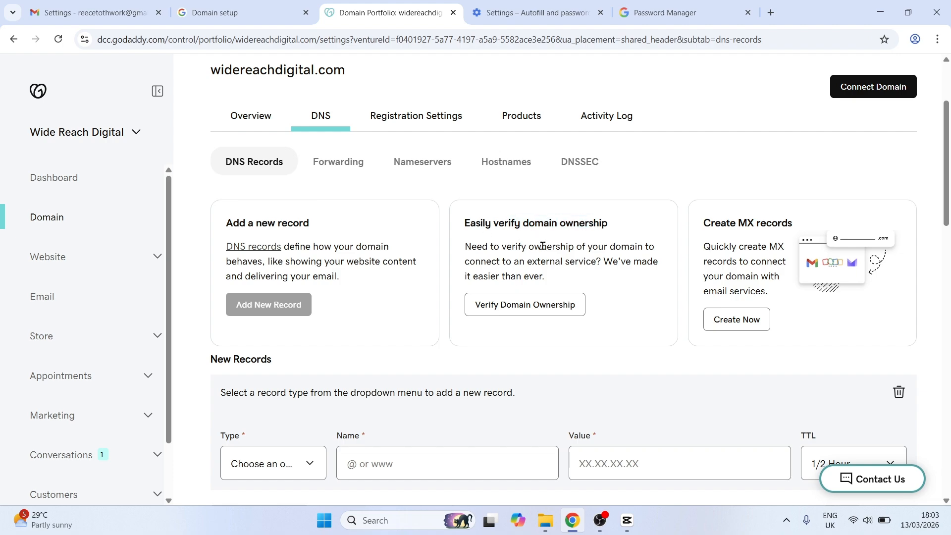
{"action": "left_click", "coordinate": [526, 306]}
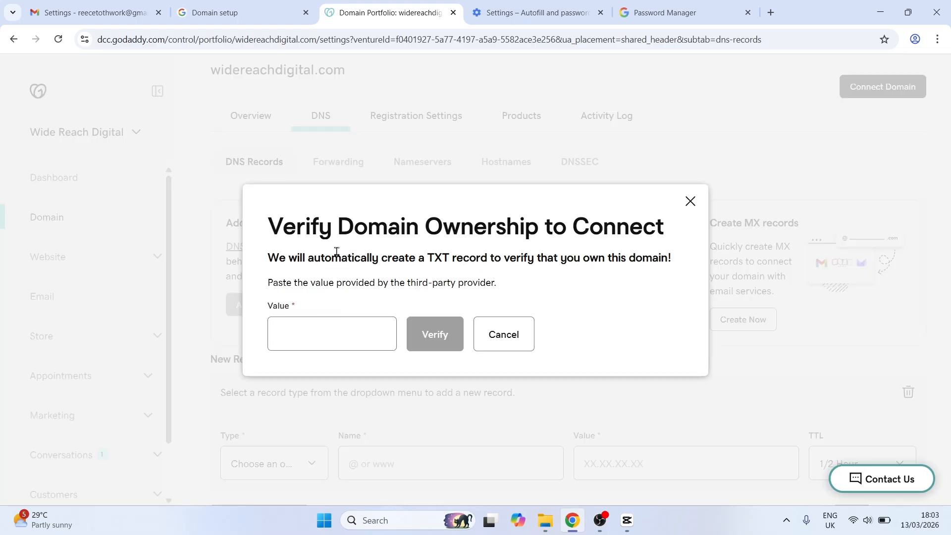
Copy the Google TXT verification code and paste it into GoDaddy's domain ownership value, then verify
{"action": "key", "text": "ctrl+shift+Tab"}
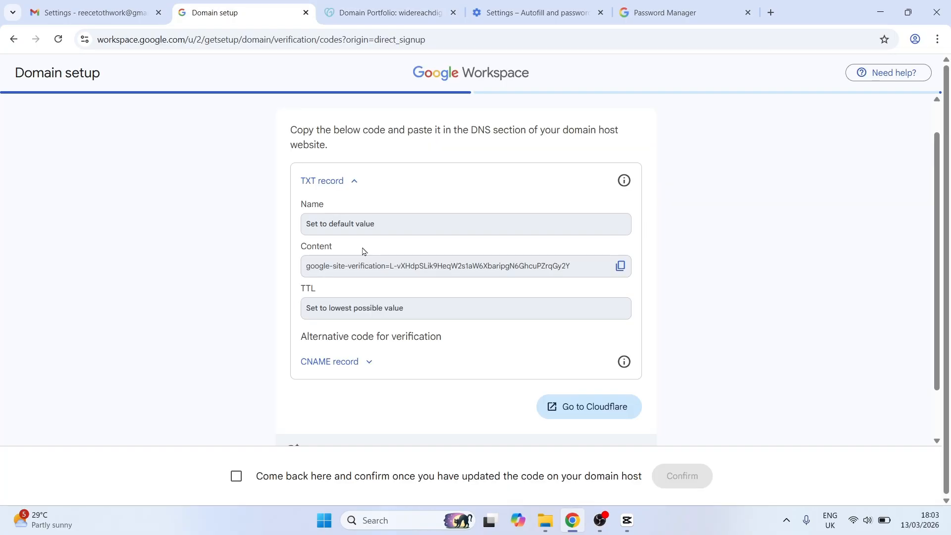
{"action": "left_click", "coordinate": [621, 266]}
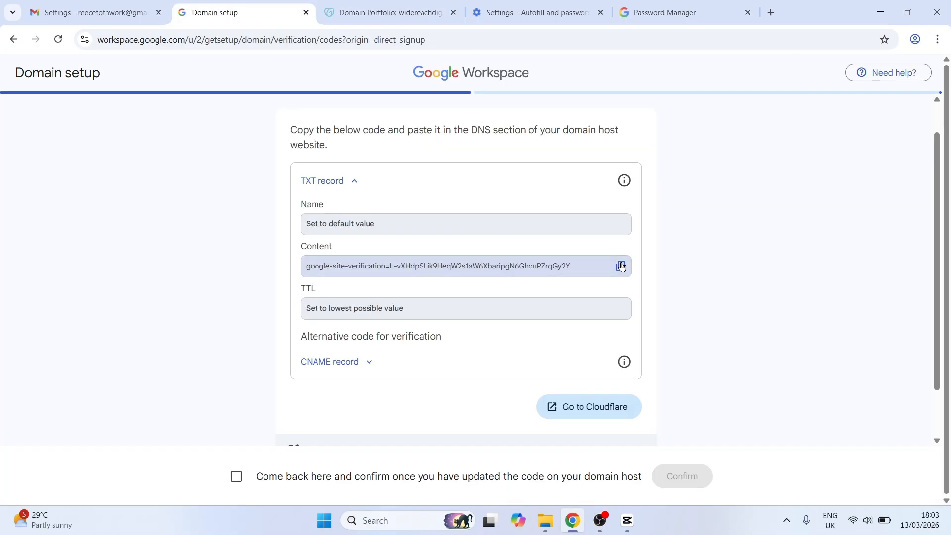
{"action": "left_click", "coordinate": [425, 11]}
{"action": "left_click", "coordinate": [310, 331]}
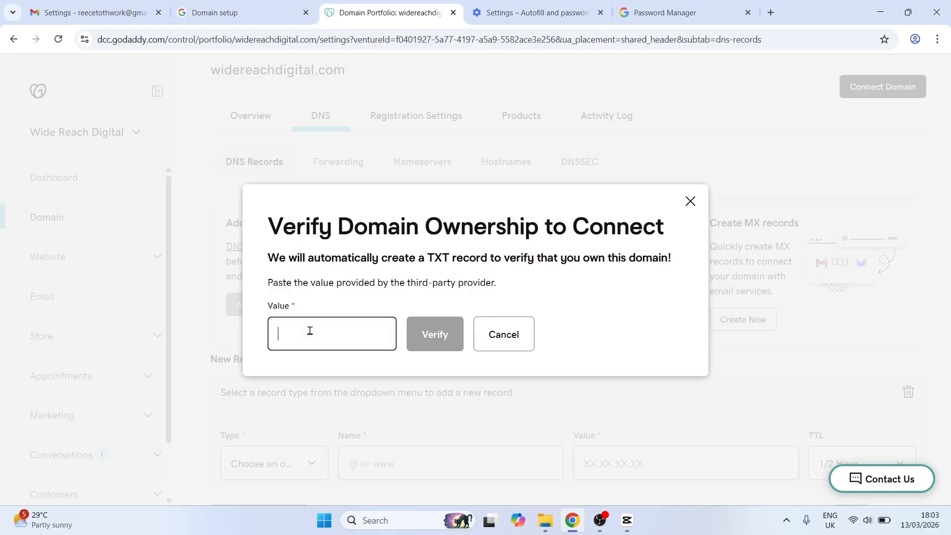
{"action": "key", "text": "ctrl+v"}
{"action": "left_click", "coordinate": [430, 341]}
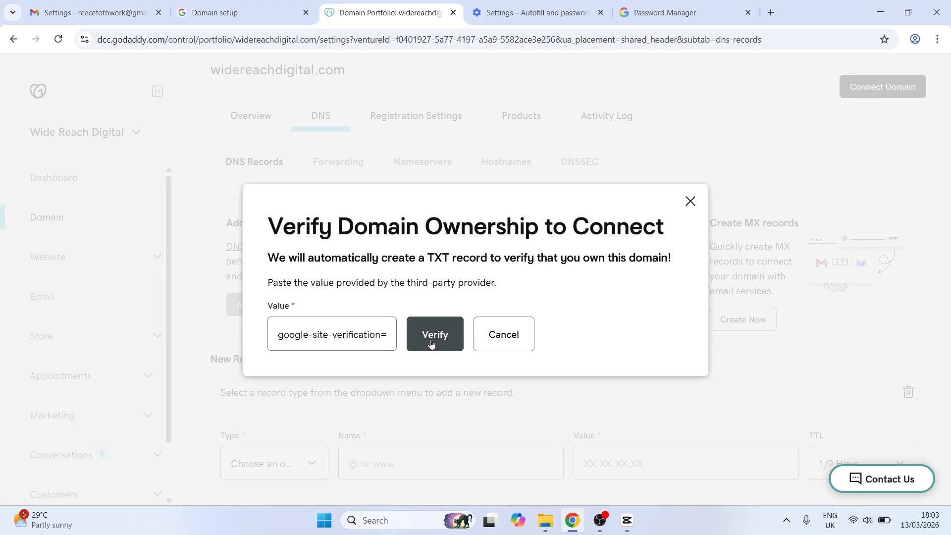
{"action": "scroll", "coordinate": [397, 229], "scroll_direction": "down", "scroll_amount": 6}
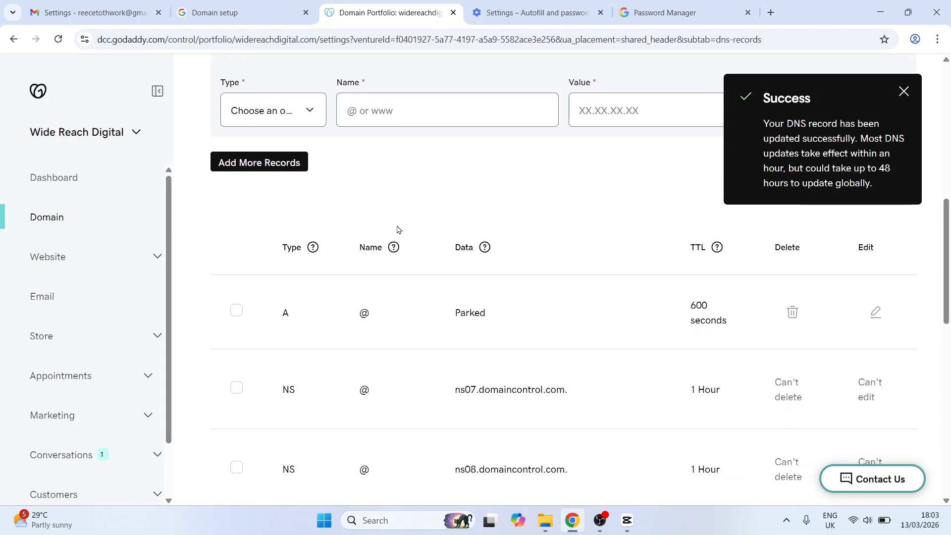
{"action": "scroll", "coordinate": [339, 318], "scroll_direction": "up", "scroll_amount": 5}
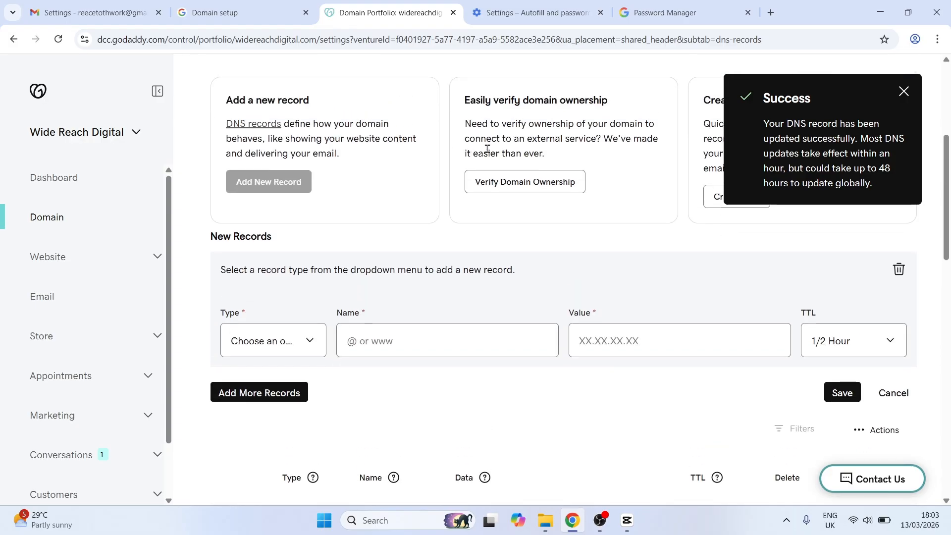
{"action": "left_click_drag", "start_coordinate": [467, 109], "coordinate": [601, 173]}
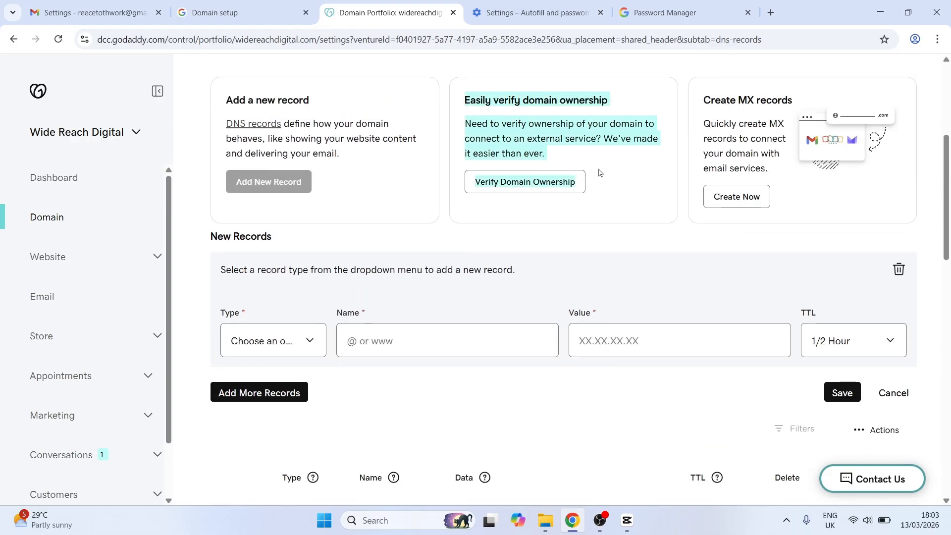
{"action": "left_click", "coordinate": [601, 160]}
{"action": "scroll", "coordinate": [497, 182], "scroll_direction": "up", "scroll_amount": 1}
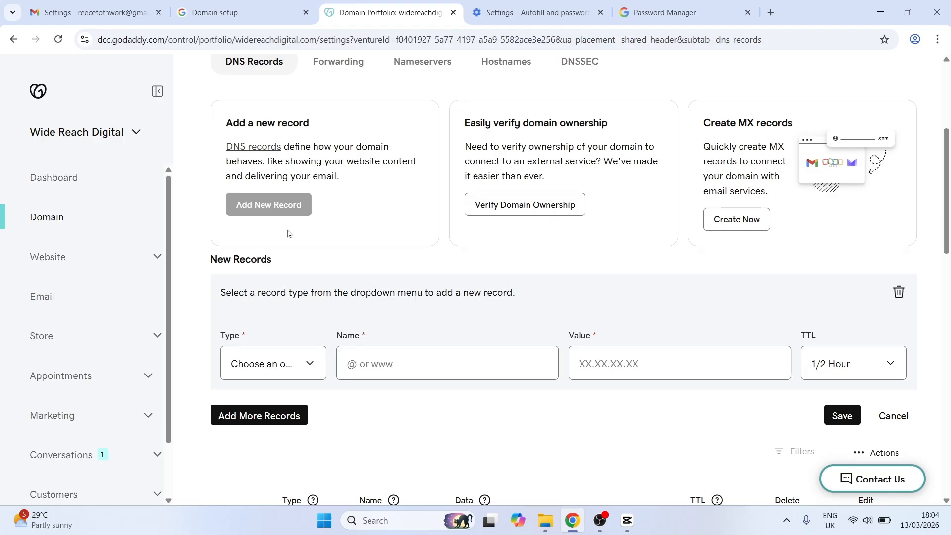
{"action": "scroll", "coordinate": [289, 234], "scroll_direction": "down", "scroll_amount": 3}
{"action": "left_click", "coordinate": [265, 195]}
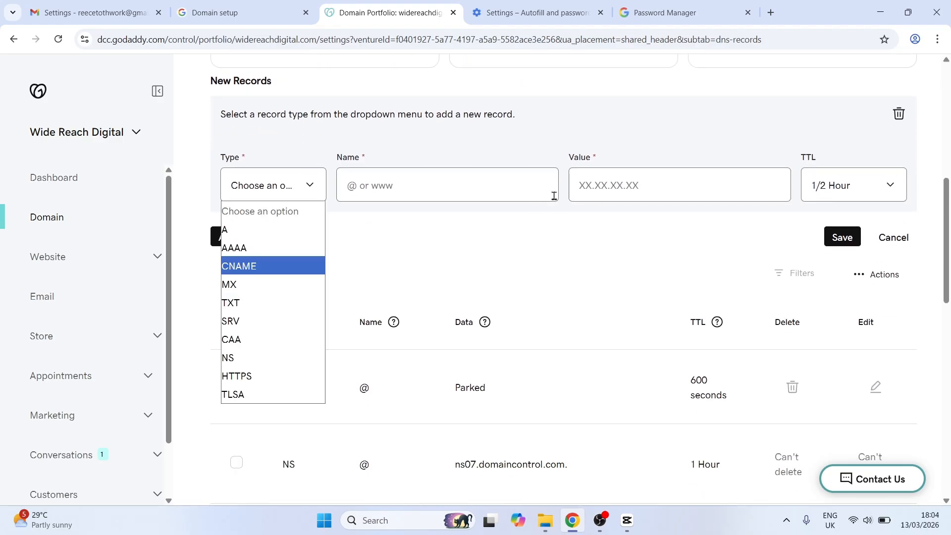
{"action": "left_click", "coordinate": [597, 118]}
Return to Workspace domain setup, tick that the code was updated on the domain host, and confirm
{"action": "key", "text": "ctrl+shift+Tab"}
{"action": "scroll", "coordinate": [194, 227], "scroll_direction": "down", "scroll_amount": 2}
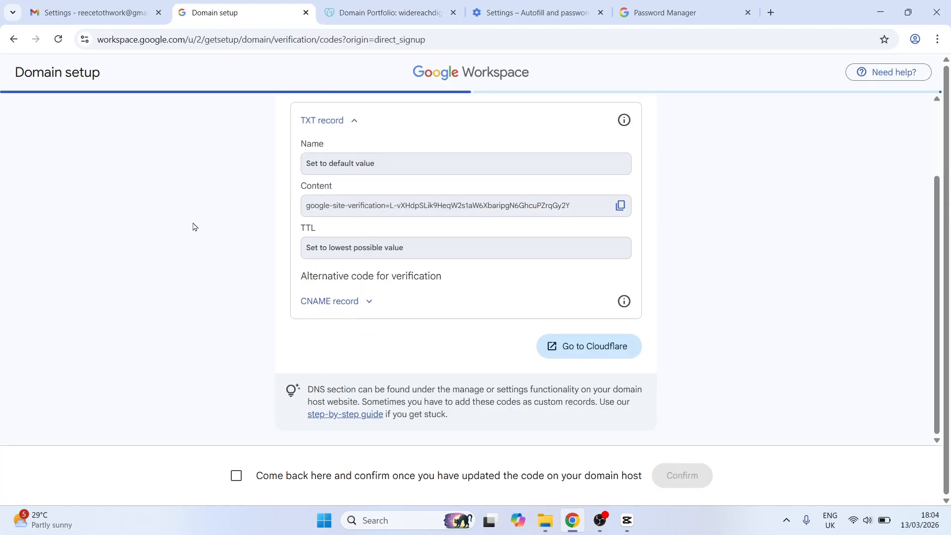
{"action": "left_click", "coordinate": [237, 474]}
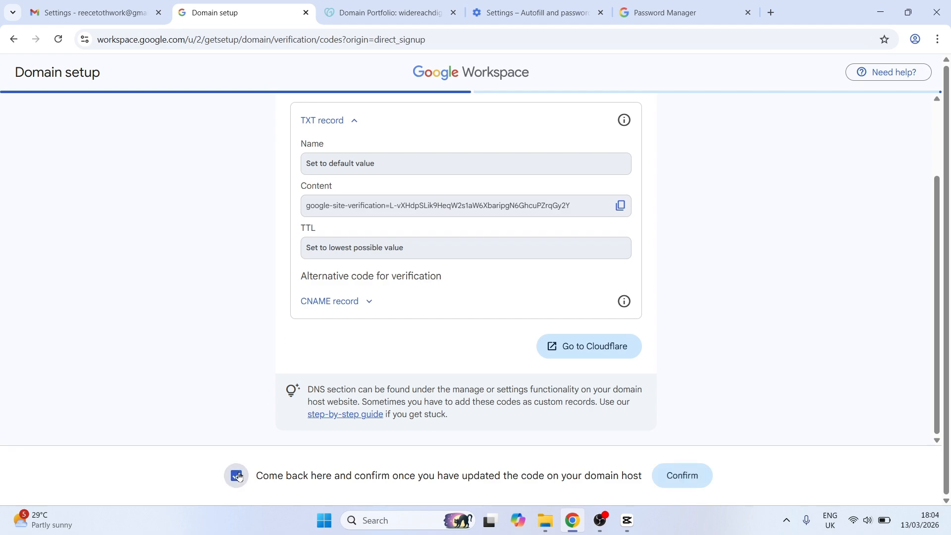
{"action": "left_click", "coordinate": [683, 477]}
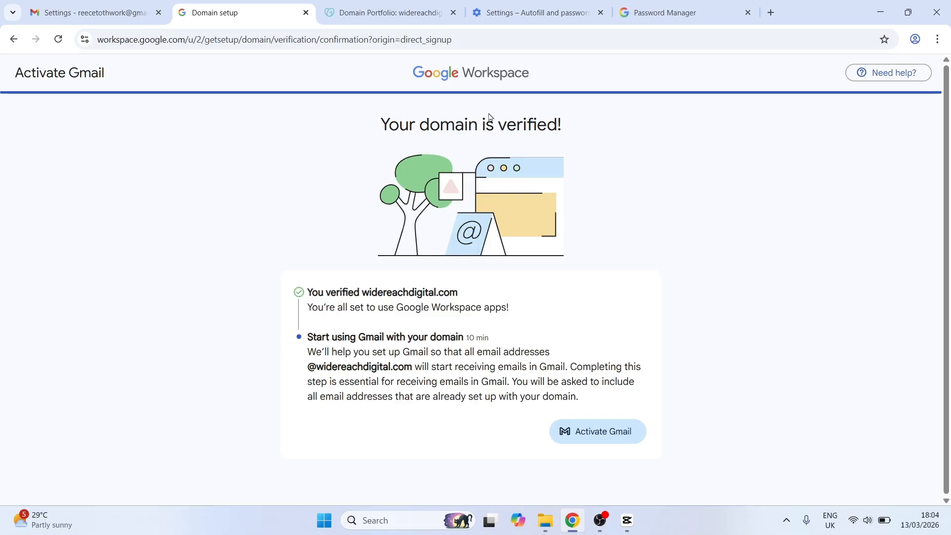
Start Gmail activation, proceed with the existing user, and switch to manual MX verification
{"action": "left_click", "coordinate": [594, 429]}
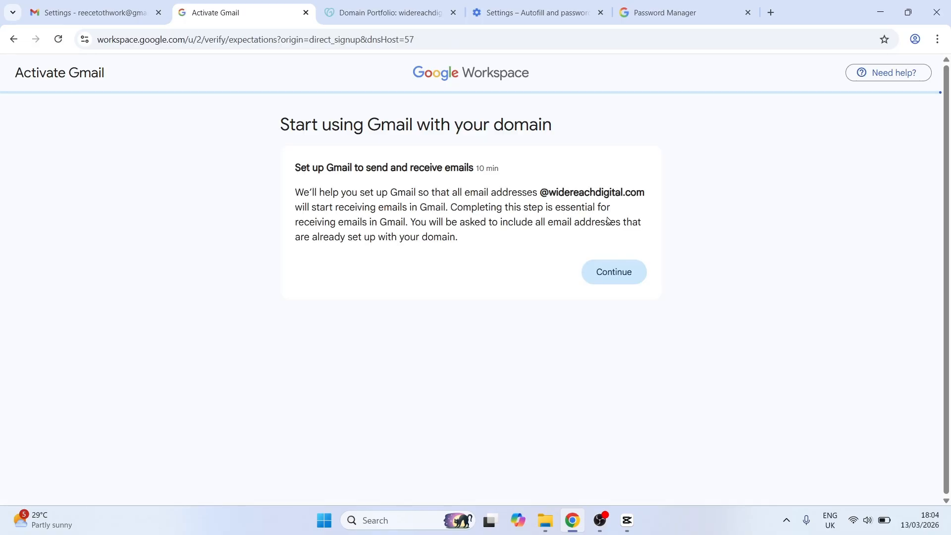
{"action": "left_click", "coordinate": [613, 272]}
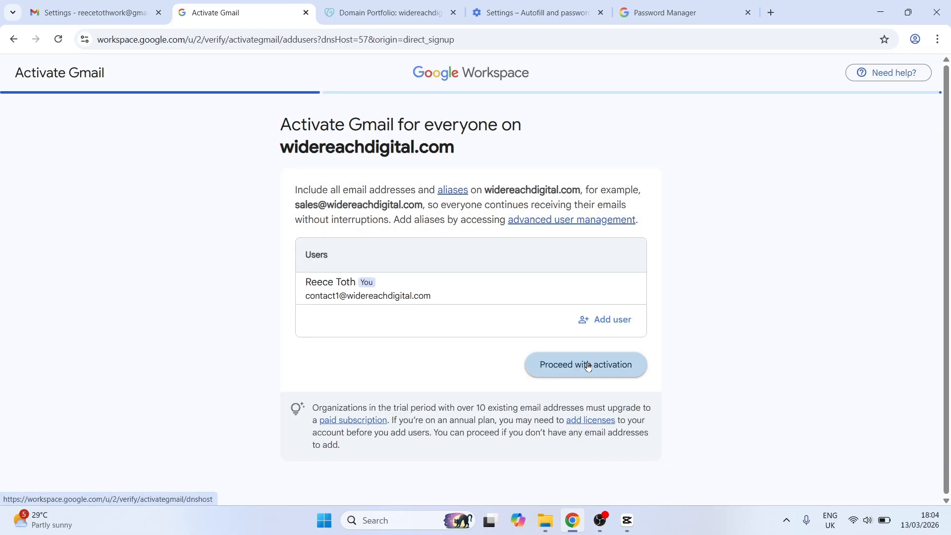
{"action": "left_click", "coordinate": [588, 367]}
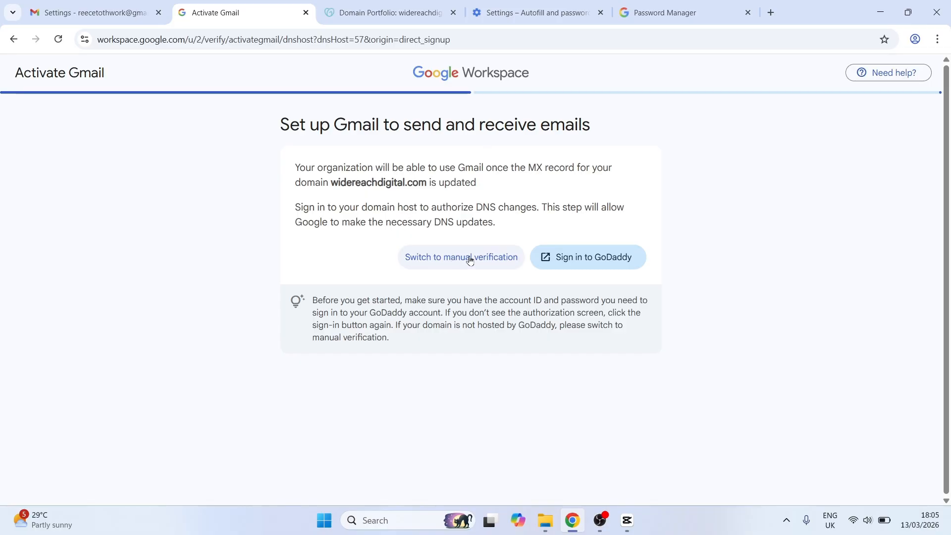
{"action": "left_click", "coordinate": [447, 262]}
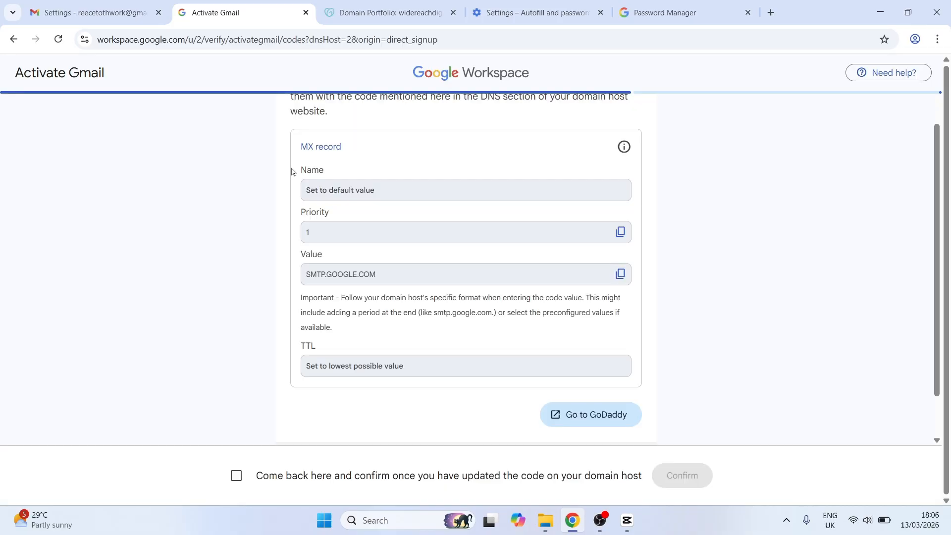
Copy the MX value SMTP.GOOGLE.COM from Workspace and paste it into the new GoDaddy MX record's value
{"action": "key", "text": "ctrl+Tab"}
{"action": "scroll", "coordinate": [311, 132], "scroll_direction": "up", "scroll_amount": 3}
{"action": "scroll", "coordinate": [311, 131], "scroll_direction": "down", "scroll_amount": 1}
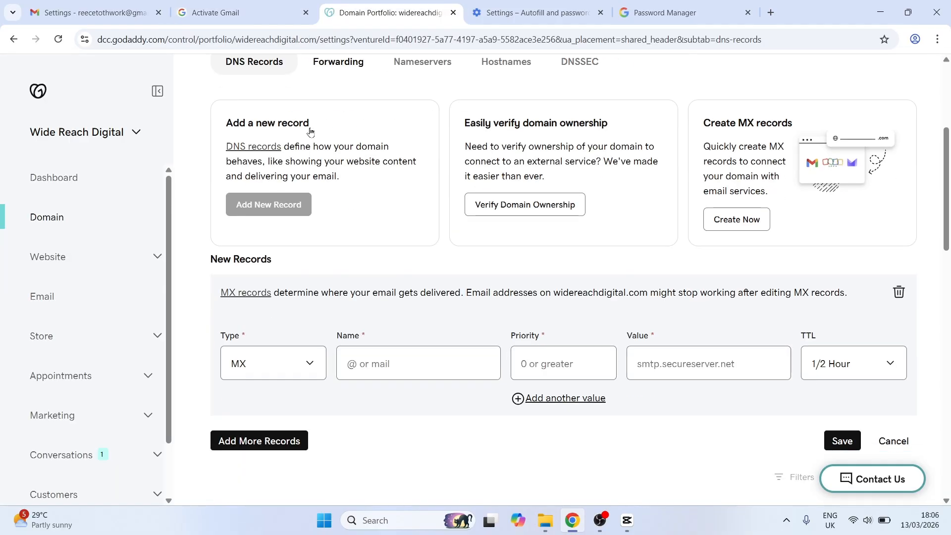
{"action": "scroll", "coordinate": [269, 203], "scroll_direction": "down", "scroll_amount": 2}
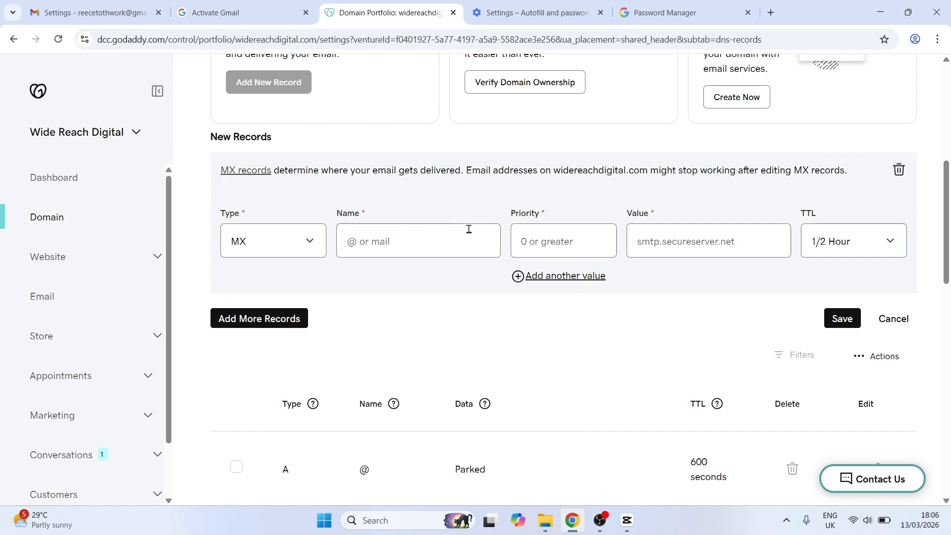
{"action": "key", "text": "ctrl+shift+Tab"}
{"action": "left_click", "coordinate": [621, 274]}
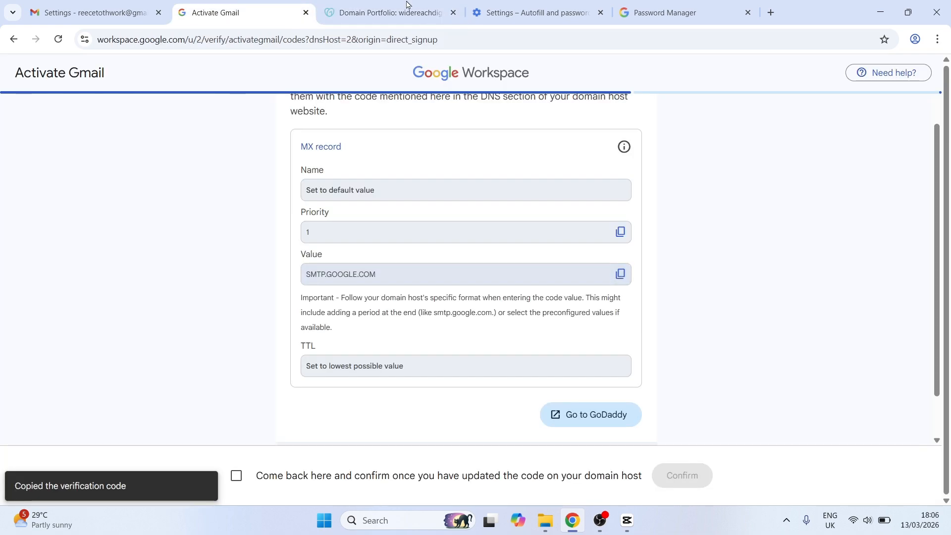
{"action": "key", "text": "ctrl+Tab"}
{"action": "key", "text": "ctrl+v"}
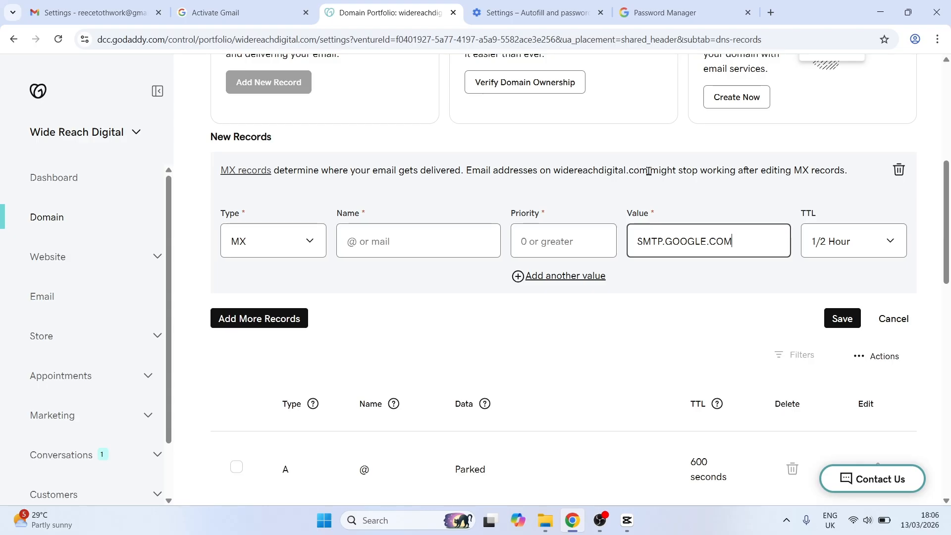
Set the MX record's priority to 1 and name to @, then save the record
{"action": "left_click", "coordinate": [570, 231]}
{"action": "type", "text": "1"}
{"action": "left_click", "coordinate": [451, 240]}
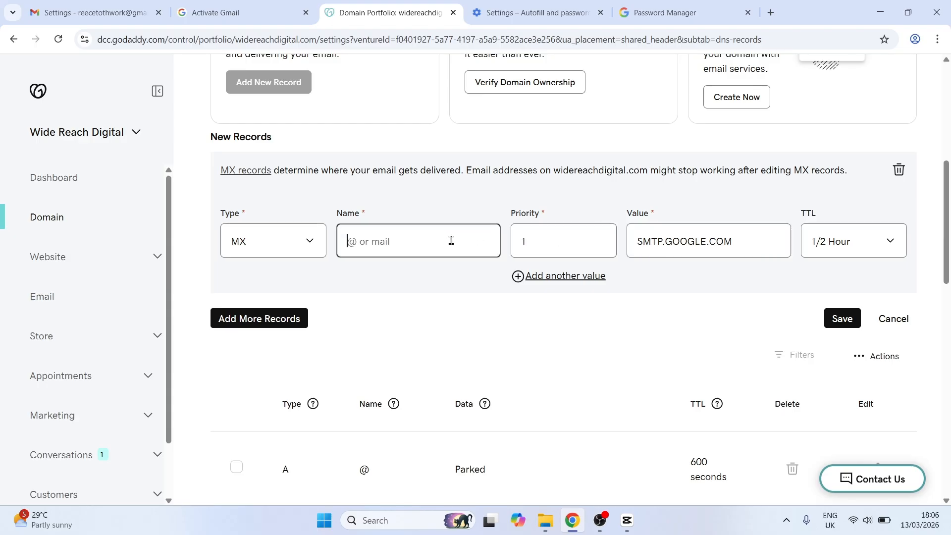
{"action": "type", "text": "@"}
{"action": "key", "text": "BackSpace"}
{"action": "type", "text": "@"}
{"action": "left_click", "coordinate": [843, 318]}
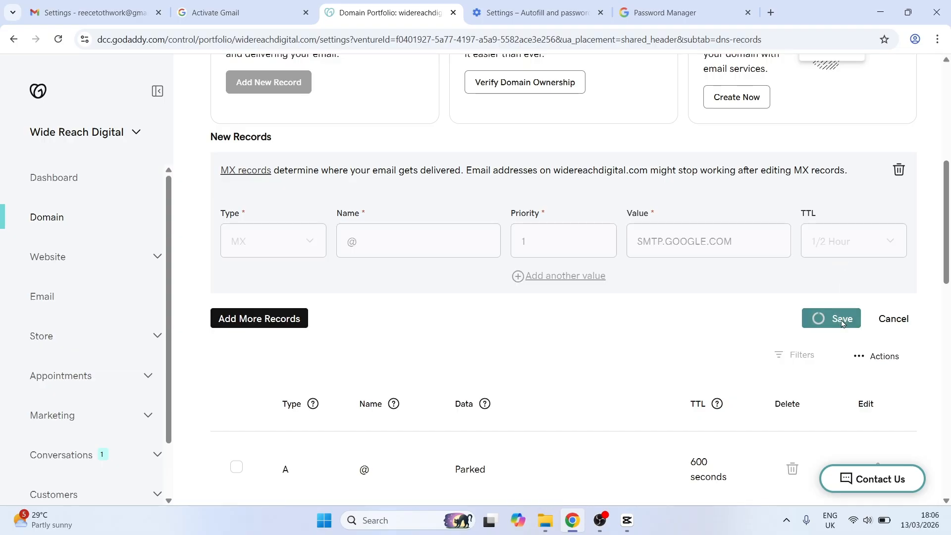
Back in Workspace, tick that the MX code was updated on the domain host and confirm
{"action": "left_click", "coordinate": [241, 12]}
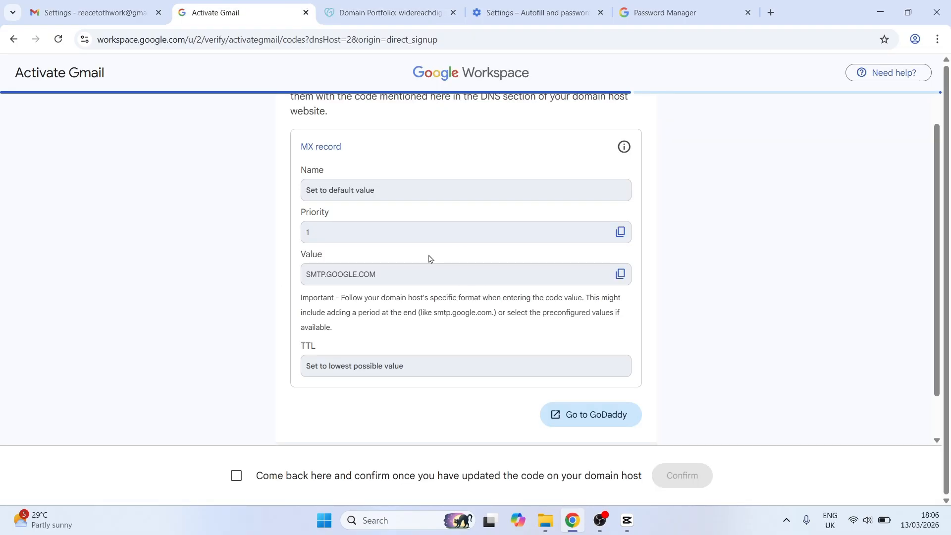
{"action": "scroll", "coordinate": [429, 258], "scroll_direction": "down", "scroll_amount": 1}
{"action": "left_click", "coordinate": [236, 475]}
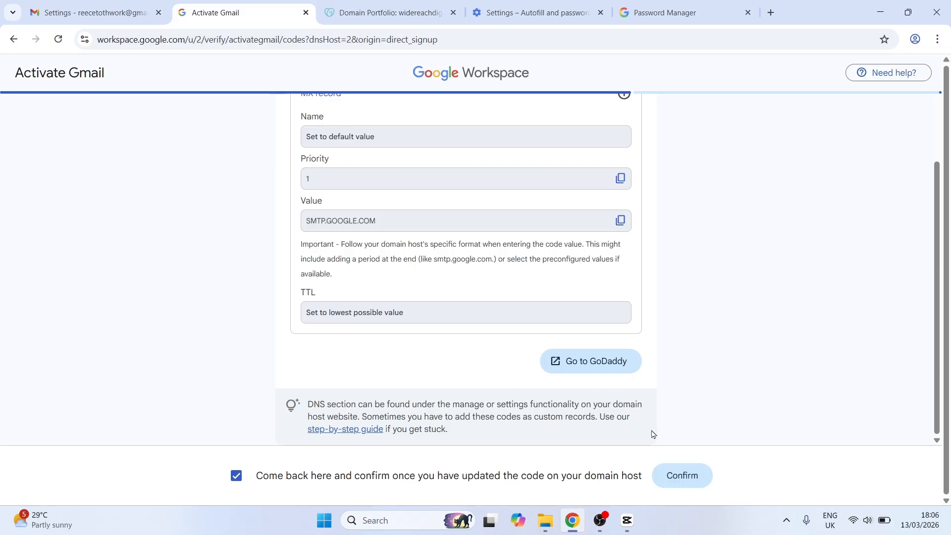
{"action": "left_click", "coordinate": [684, 476]}
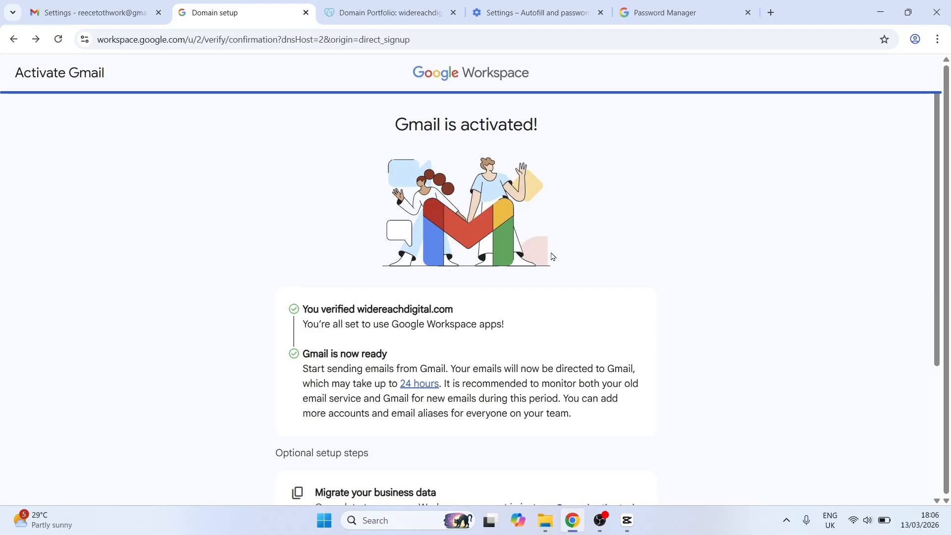
Switch Google to the new Workspace account from the profile menu and open its Gmail
{"action": "scroll", "coordinate": [355, 226], "scroll_direction": "down", "scroll_amount": 1}
{"action": "scroll", "coordinate": [486, 160], "scroll_direction": "down", "scroll_amount": 3}
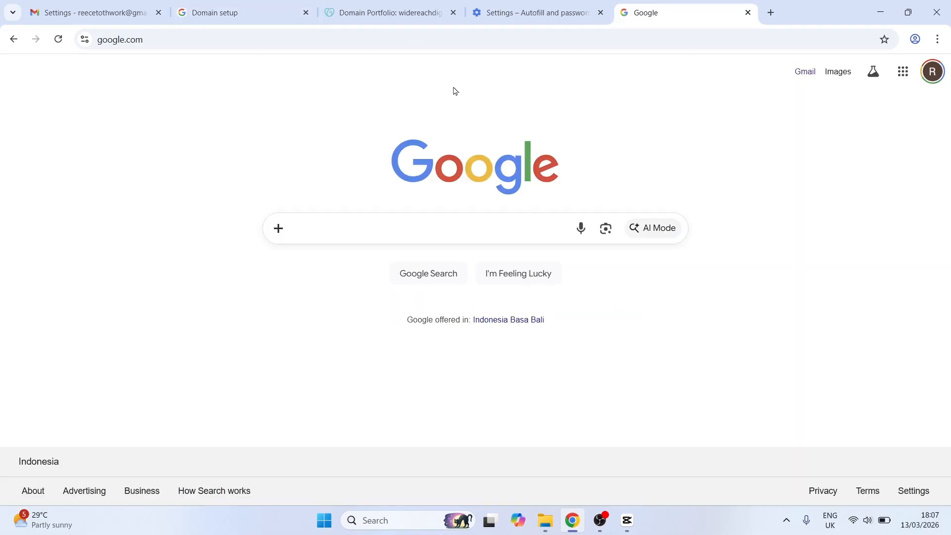
{"action": "left_click", "coordinate": [932, 75]}
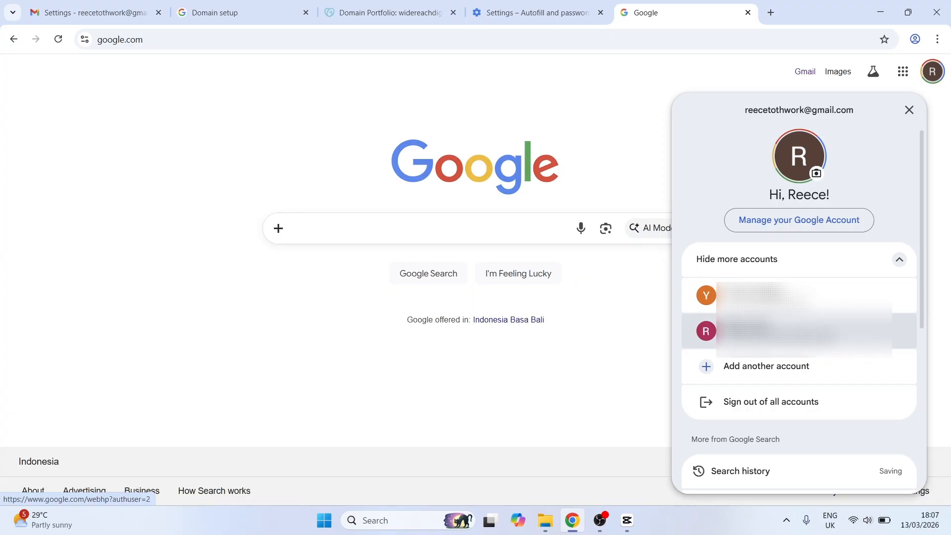
{"action": "left_click", "coordinate": [793, 331]}
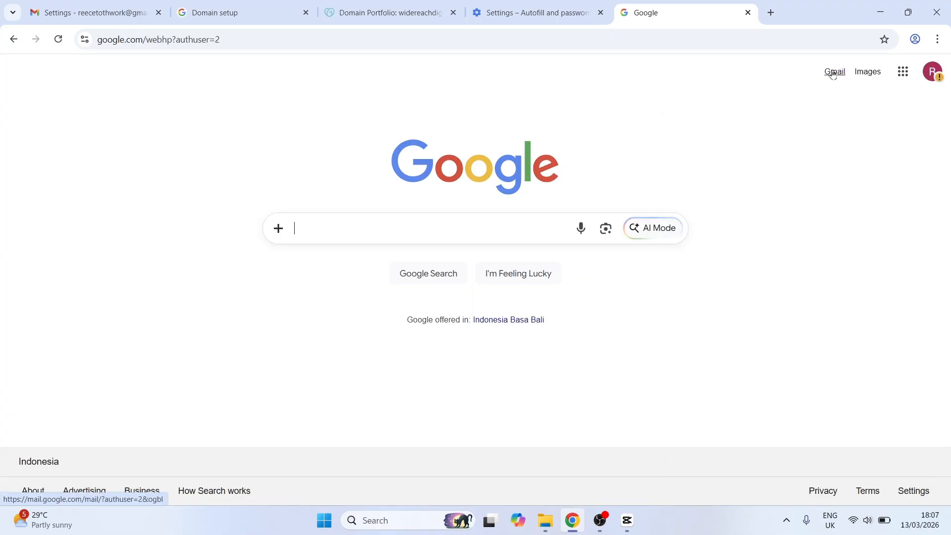
{"action": "left_click", "coordinate": [805, 72]}
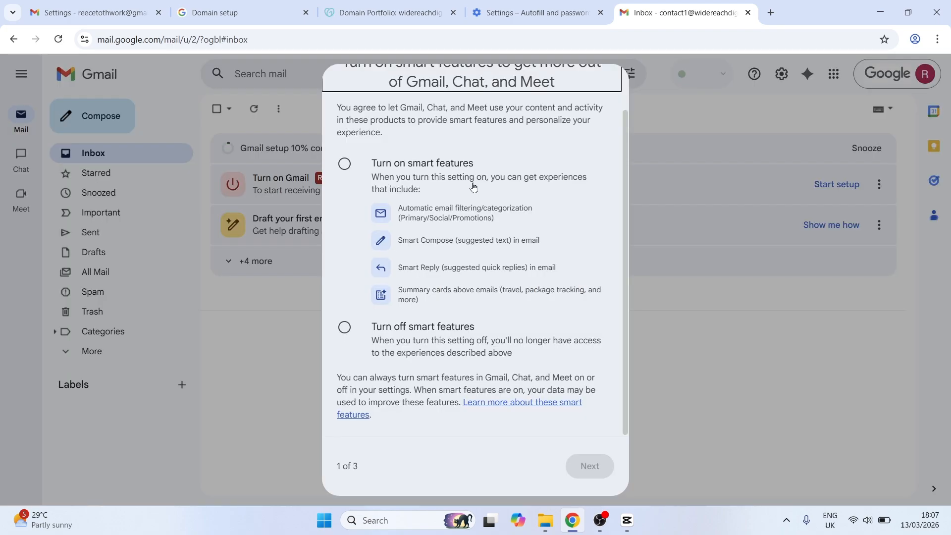